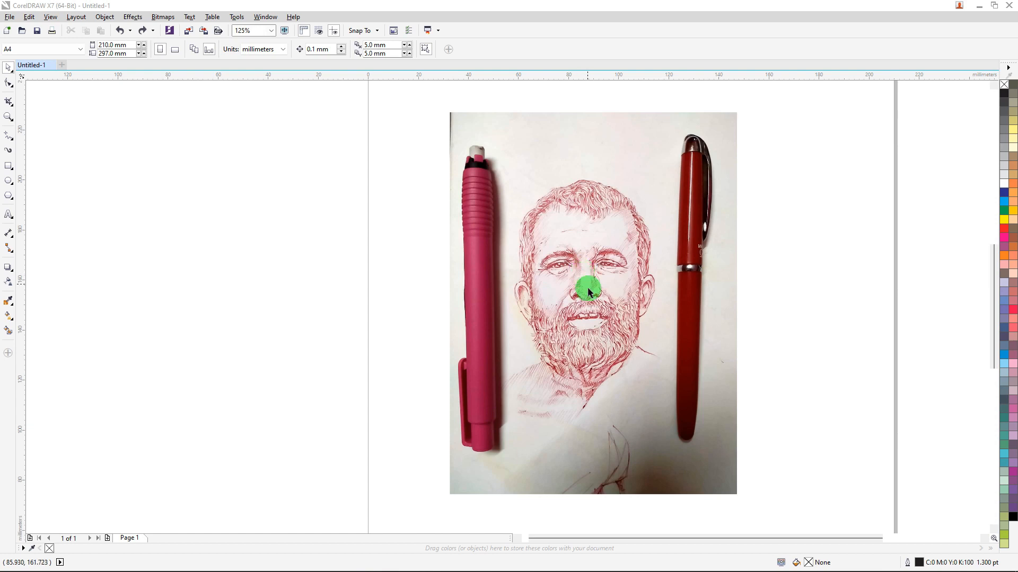
scroll(583, 279, up, 5)
scroll(586, 300, down, 2)
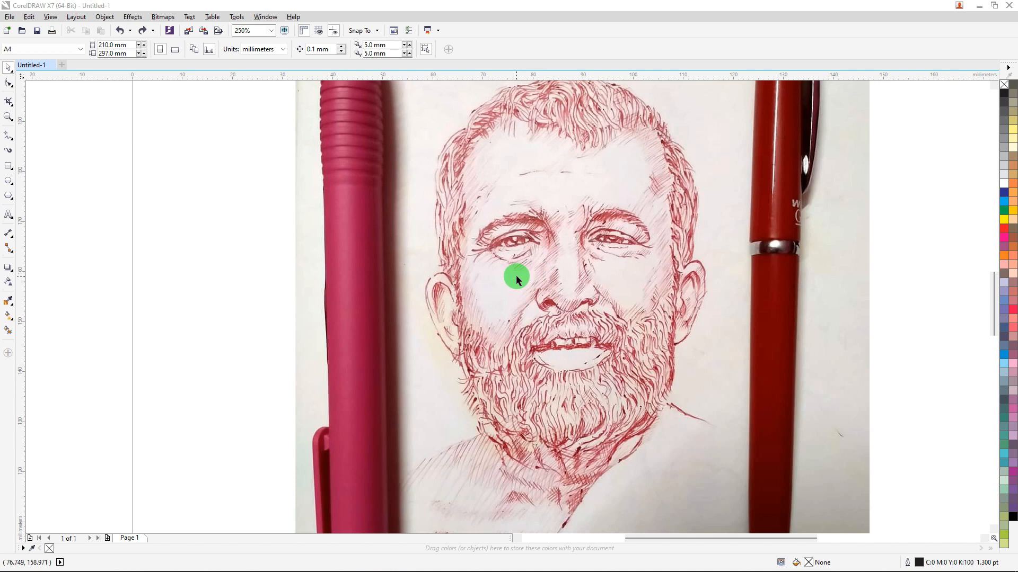
scroll(545, 250, down, 5)
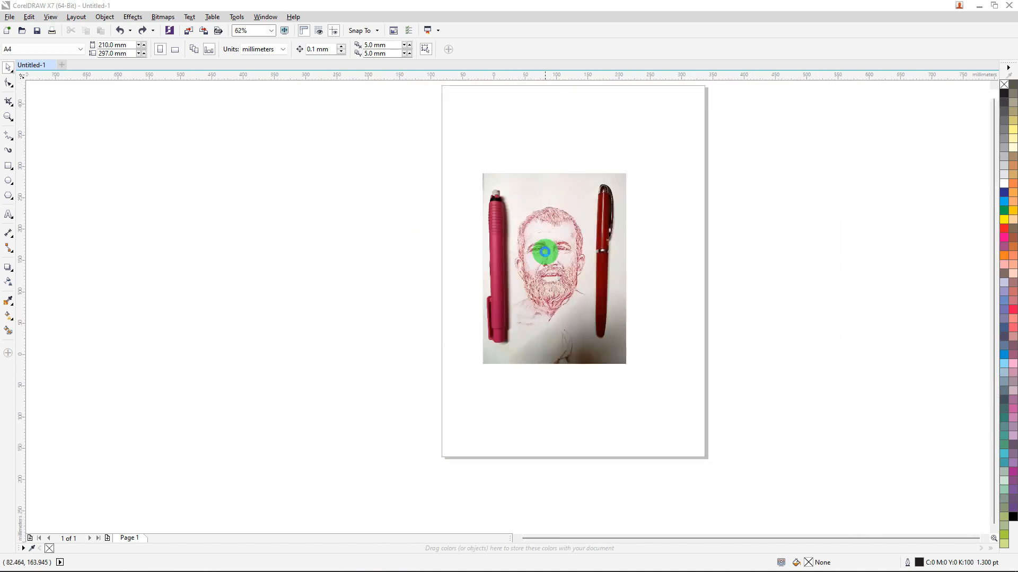
scroll(547, 240, up, 3)
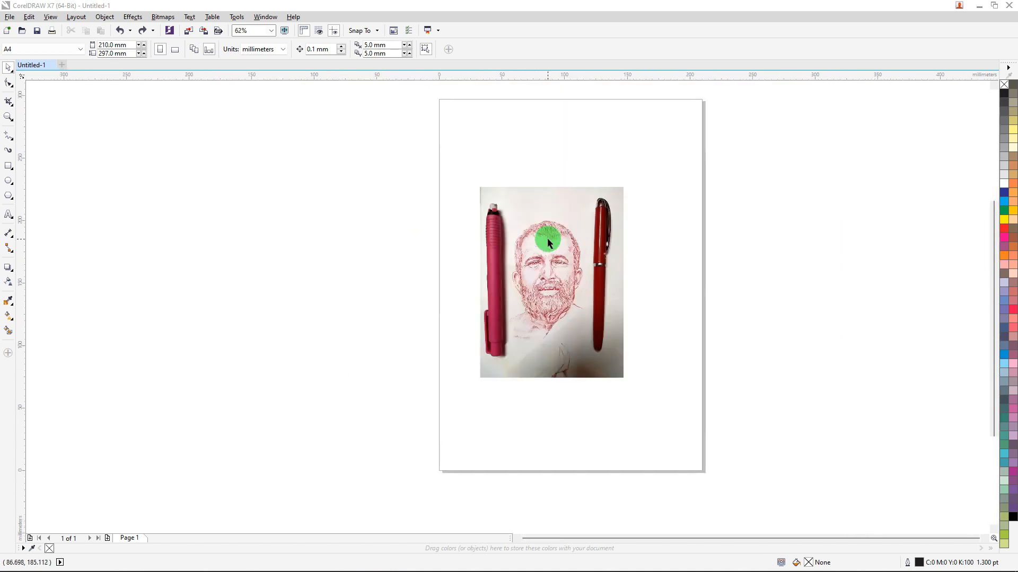
Crop the sketch photo to an area of about 67 by 110 mm around the portrait, leaving out both pens.
mouse_move(536, 231)
mouse_down()
mouse_move(556, 218)
mouse_move(547, 219)
mouse_up()
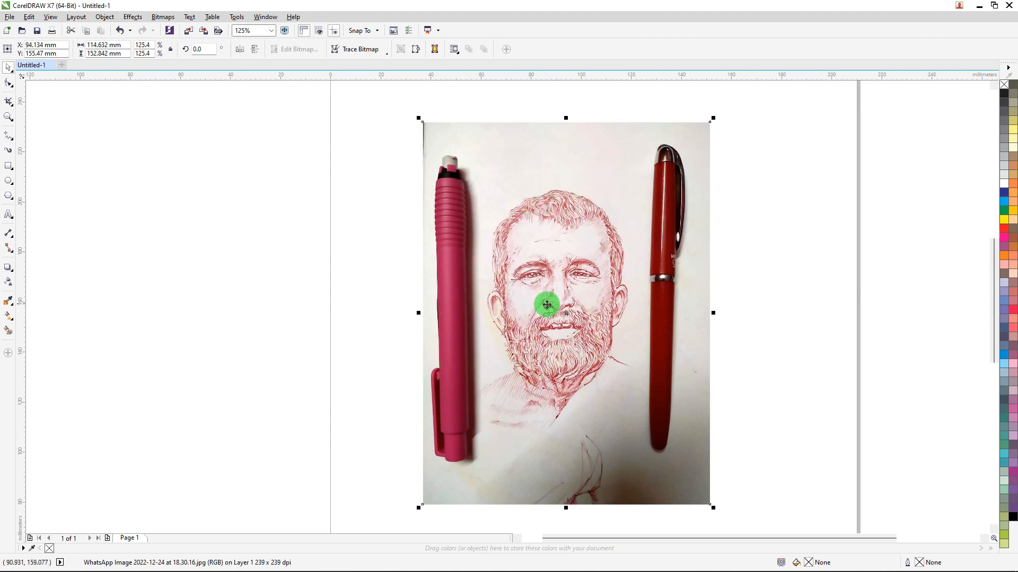
scroll(546, 302, up, 1)
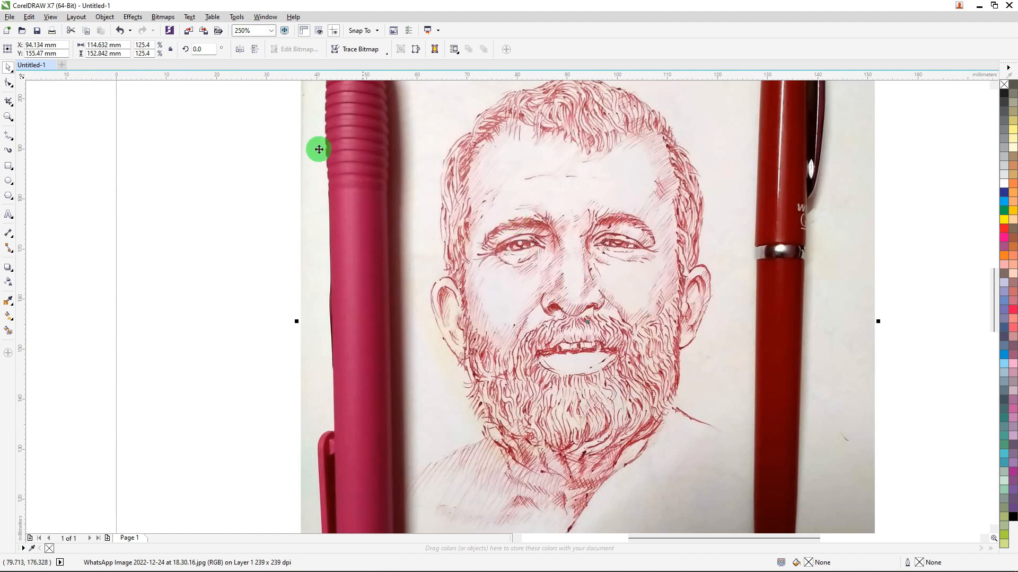
click(9, 105)
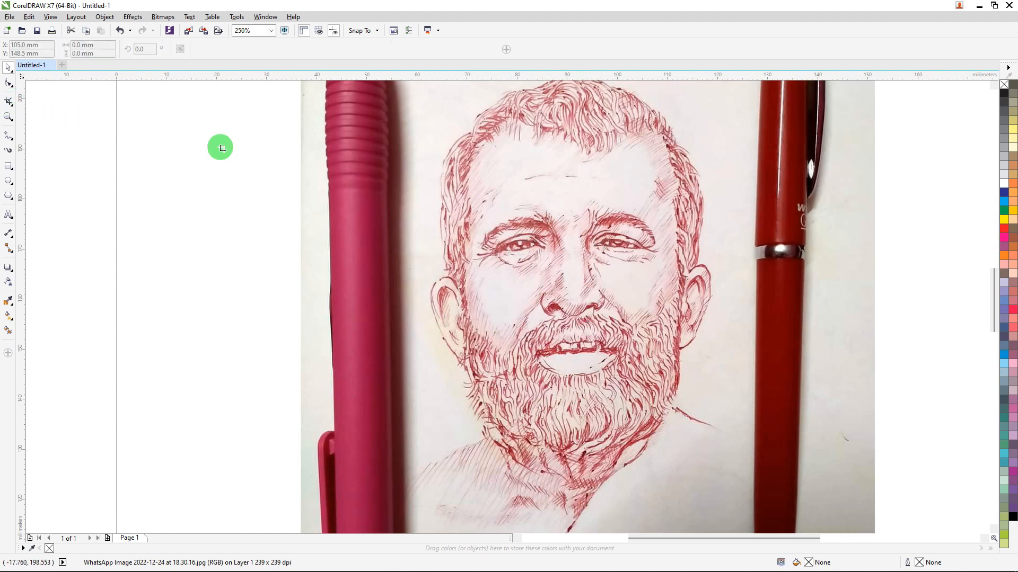
scroll(386, 154, down, 1)
drag(385, 99, 558, 373)
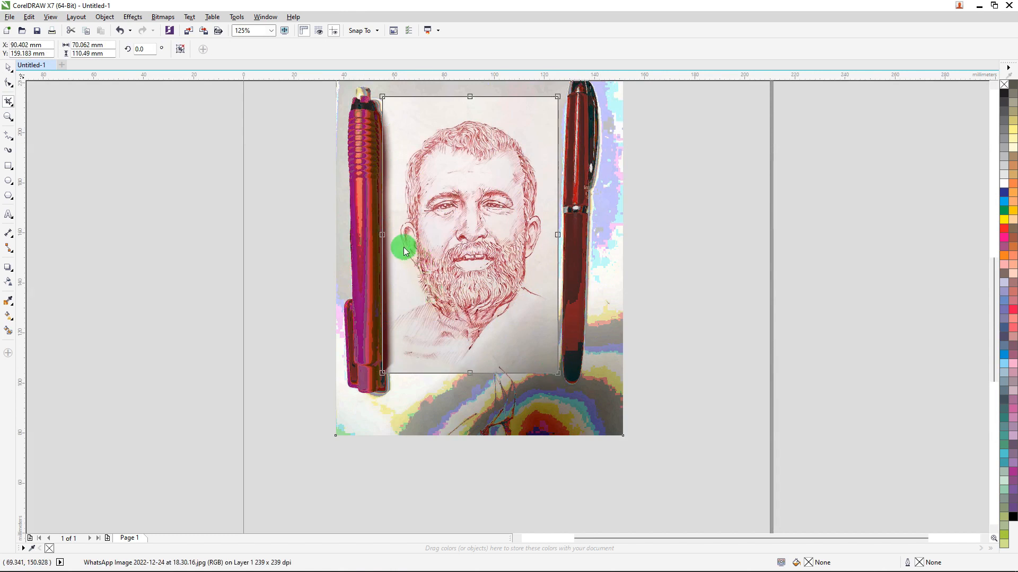
drag(382, 234, 390, 234)
double_click(499, 189)
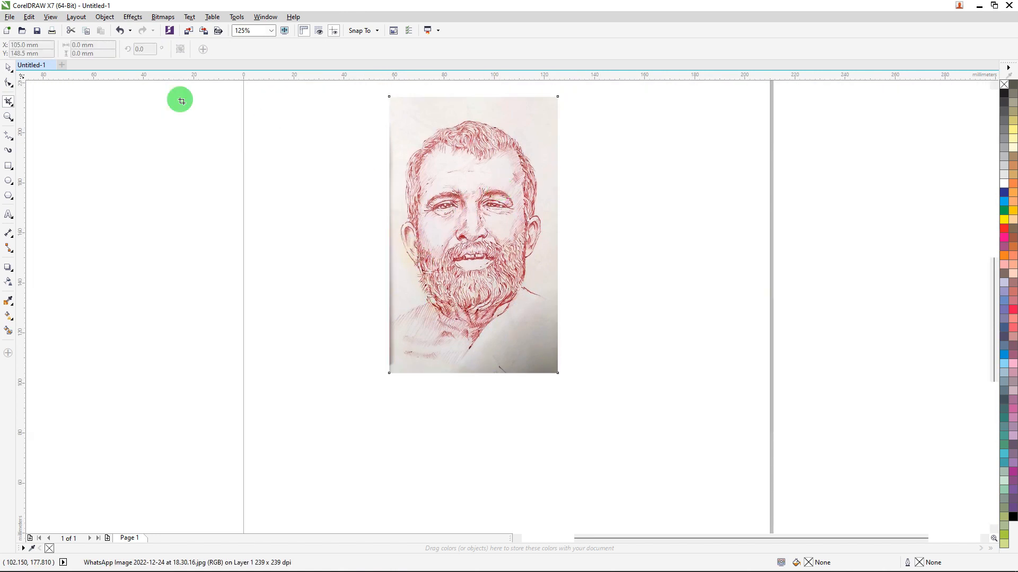
Move the cropped portrait to about X 105 mm, Y 145 mm, near the middle of the page.
click(9, 67)
drag(429, 172, 485, 228)
scroll(543, 177, up, 1)
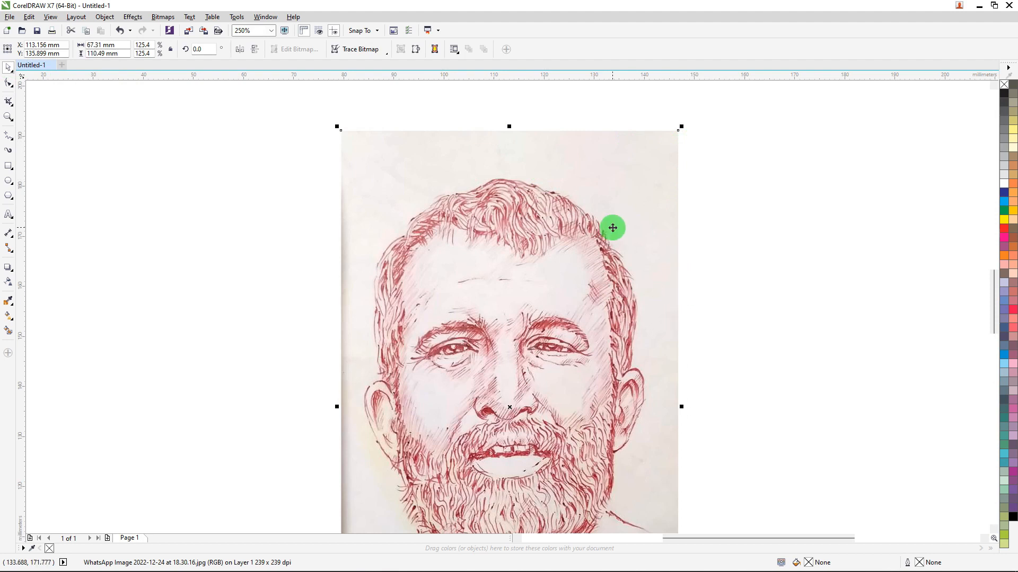
scroll(611, 230, down, 2)
scroll(610, 215, up, 2)
scroll(621, 207, up, 1)
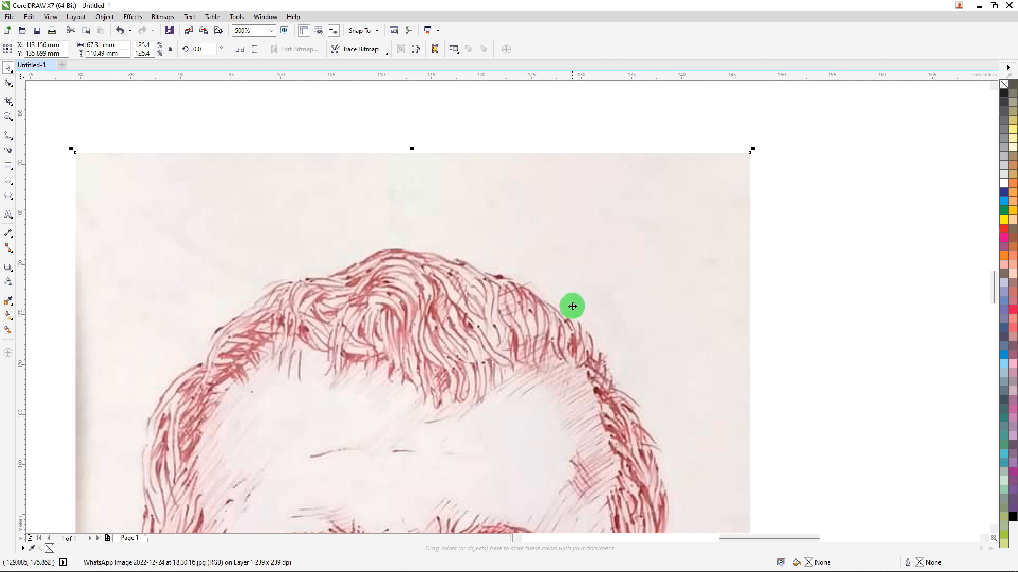
scroll(525, 233, down, 2)
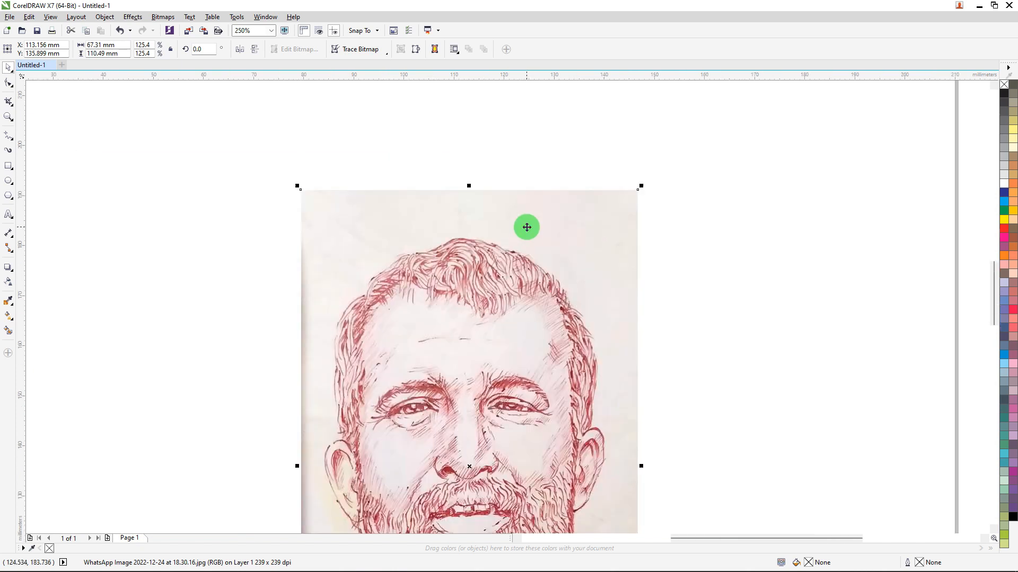
drag(518, 261, 498, 238)
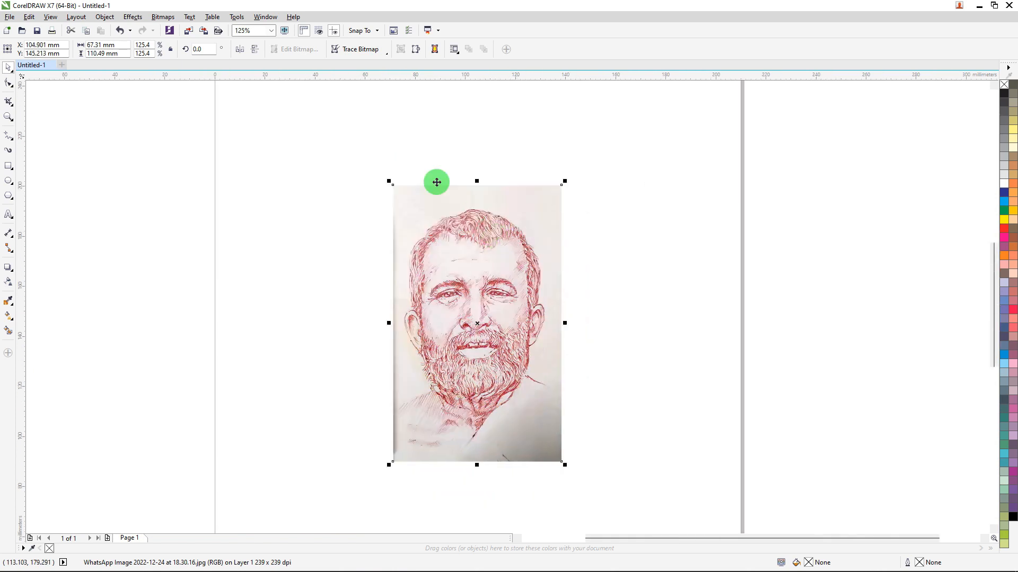
Convert the portrait to a Grayscale (8-bit) bitmap at 300 dpi with anti-aliasing and transparent background, and nudge it slightly.
click(161, 16)
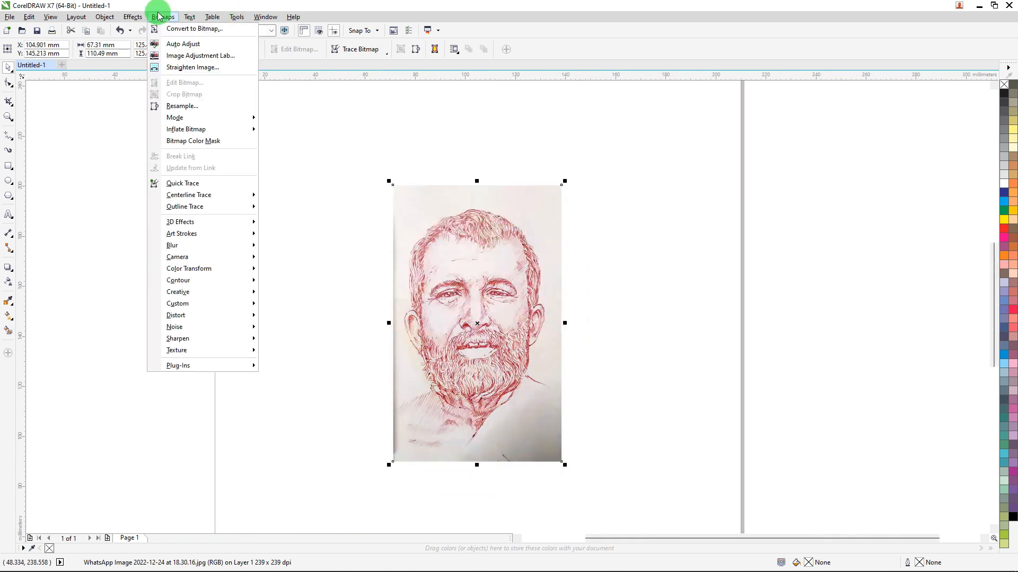
click(177, 30)
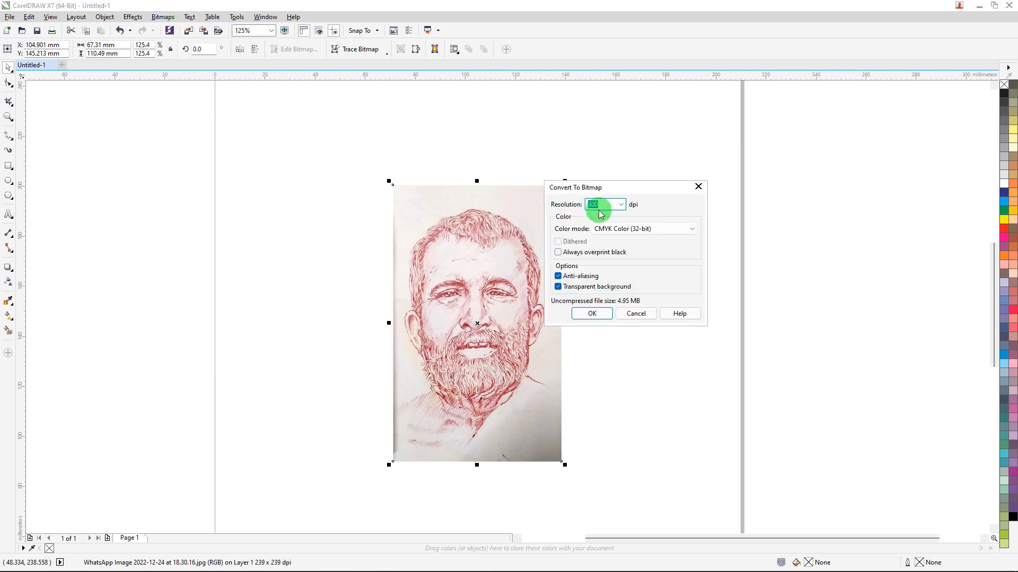
click(630, 229)
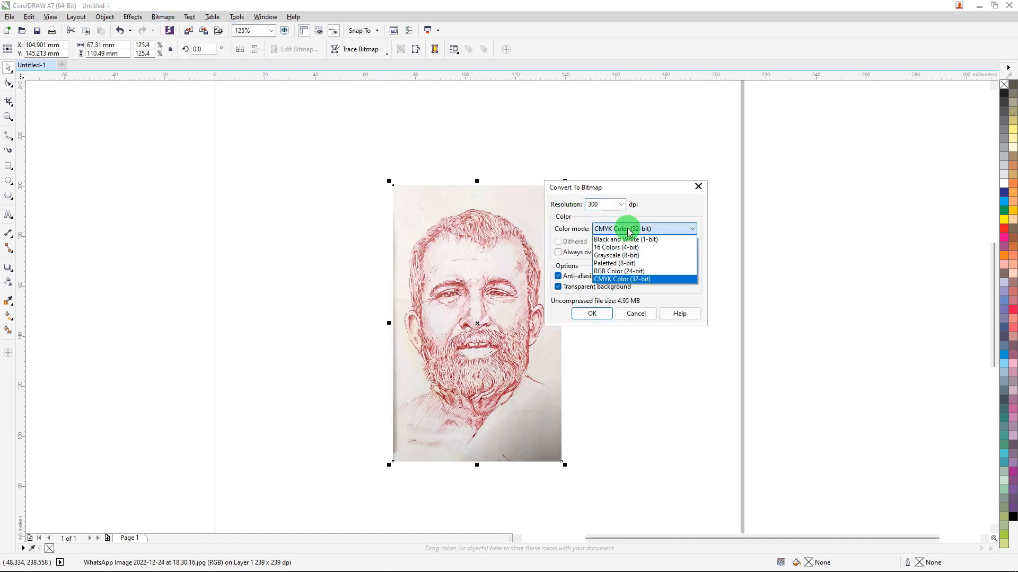
click(615, 255)
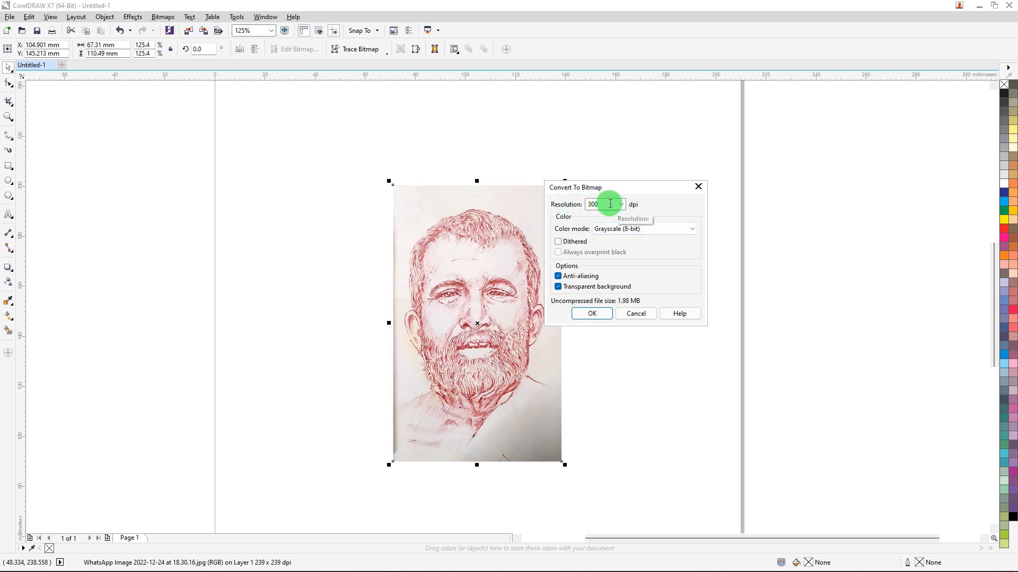
click(592, 312)
drag(488, 268, 508, 240)
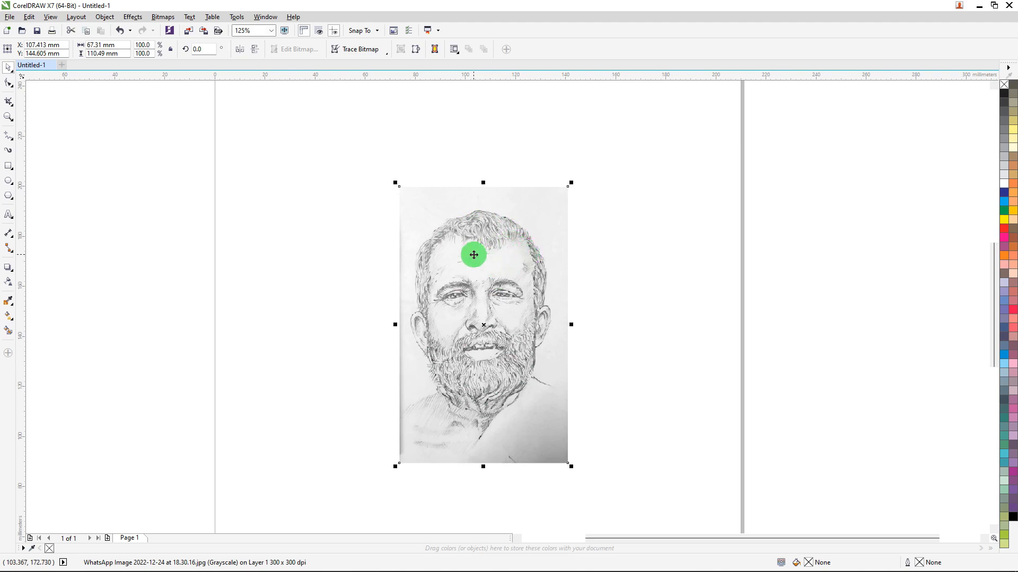
Move the grayscale portrait slightly upward and apply Auto Adjust to it twice.
scroll(471, 236, up, 2)
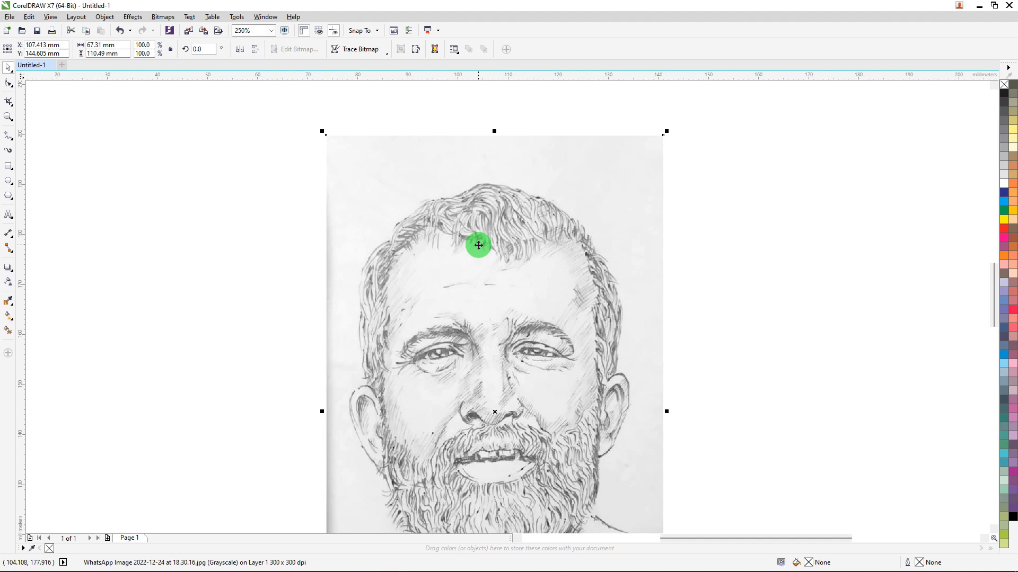
mouse_move(528, 273)
mouse_down()
mouse_move(536, 241)
mouse_move(528, 256)
mouse_up()
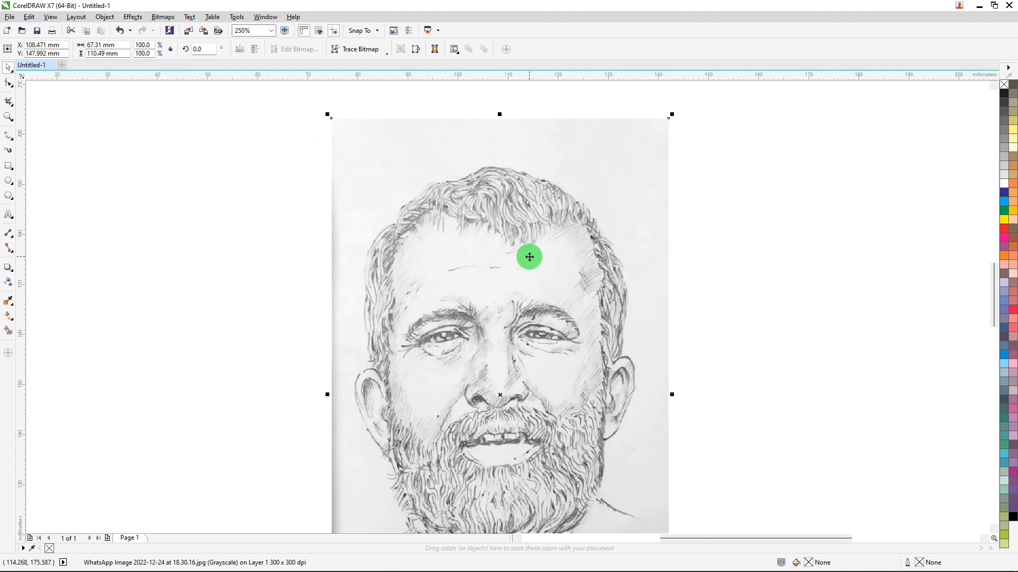
click(161, 17)
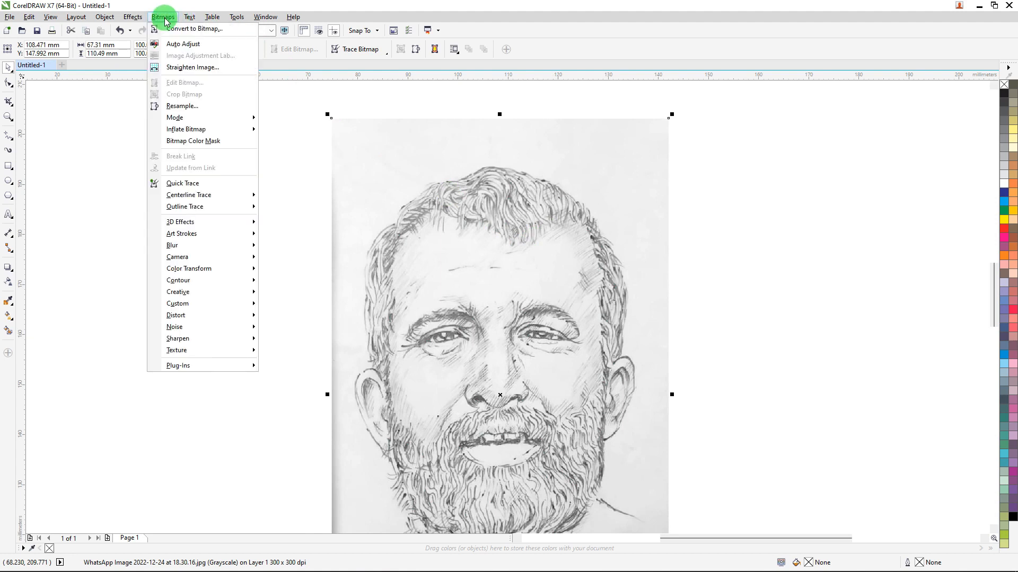
click(175, 45)
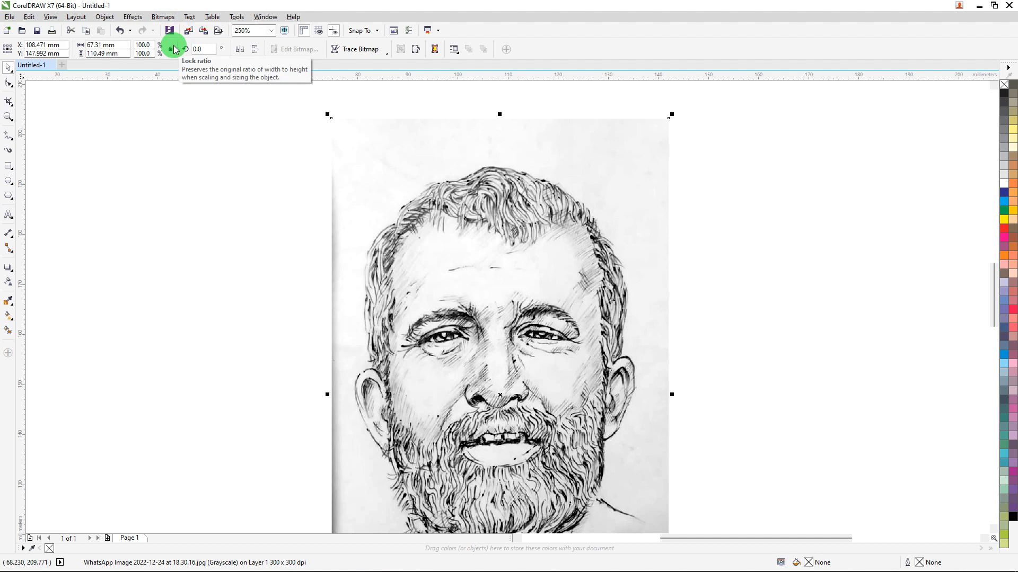
scroll(518, 213, down, 3)
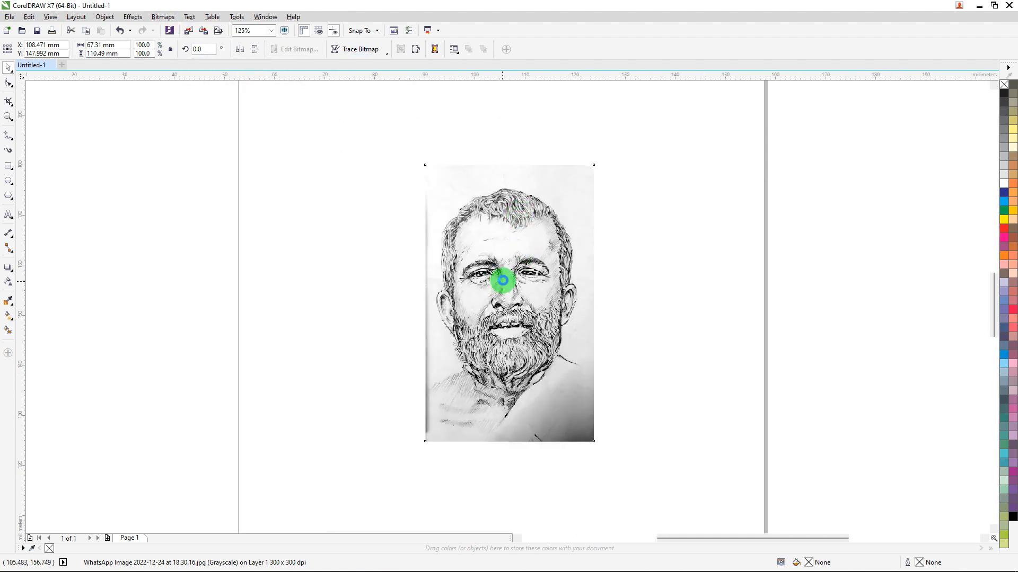
scroll(502, 280, up, 3)
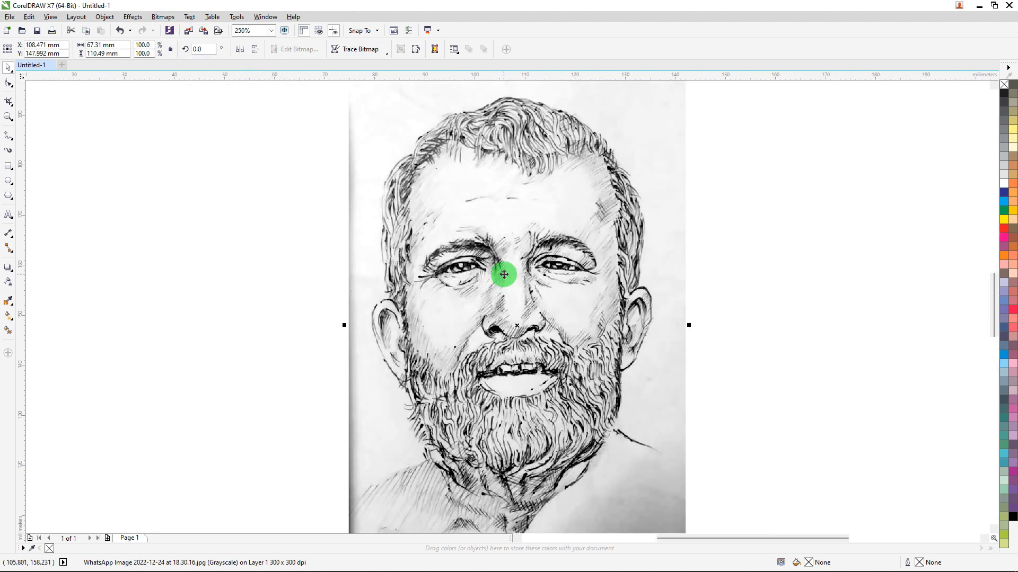
click(162, 17)
click(174, 47)
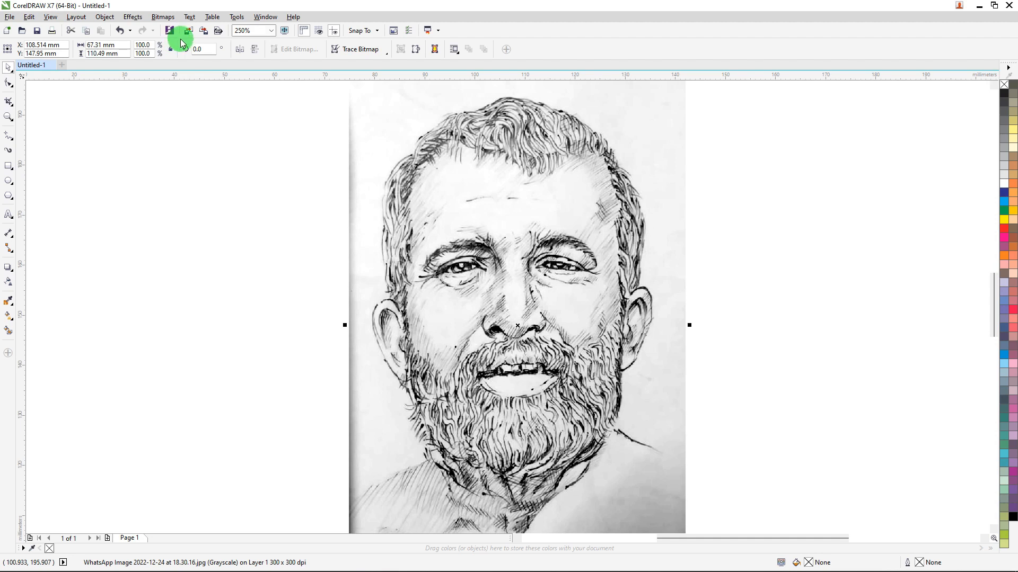
click(748, 165)
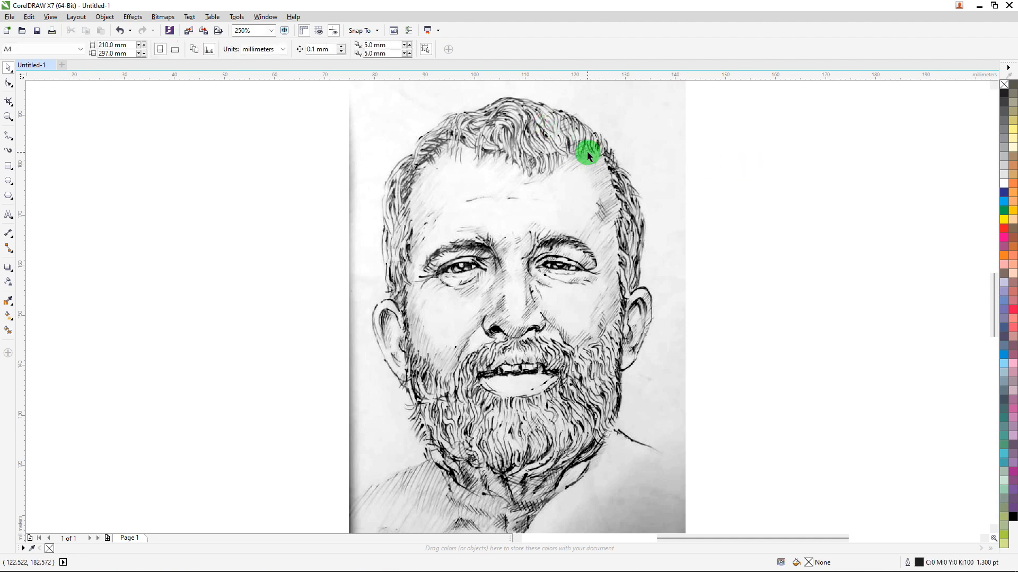
Adjust the portrait bitmap with brightness -100, contrast 100 and intensity 100, and check its linework and dark edges.
click(587, 153)
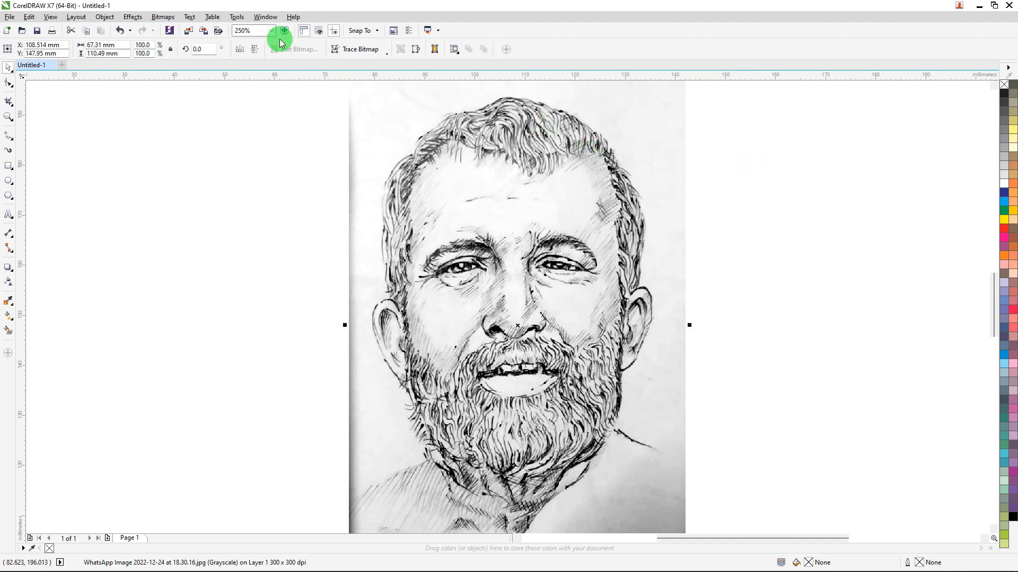
click(132, 17)
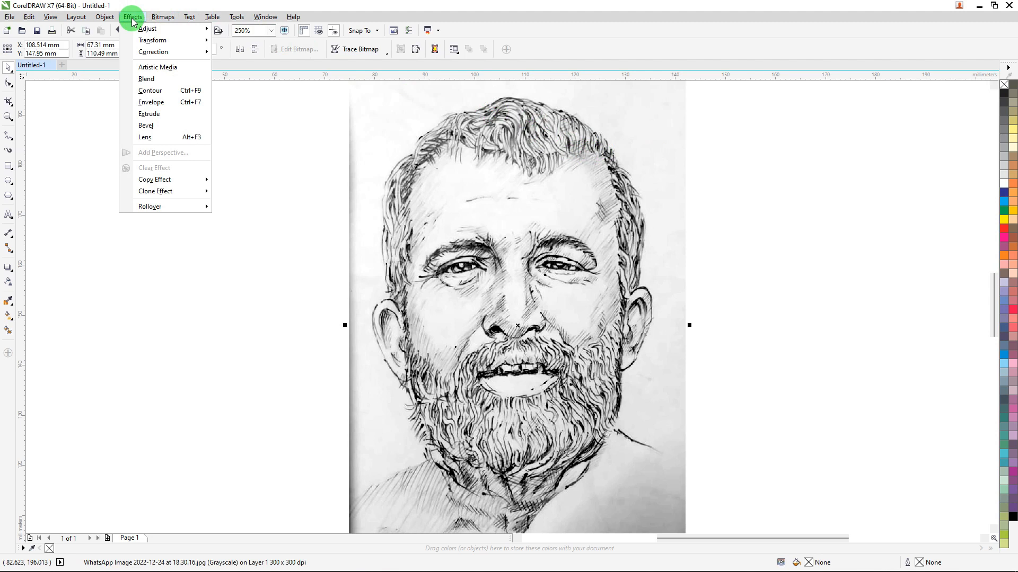
mouse_move(145, 28)
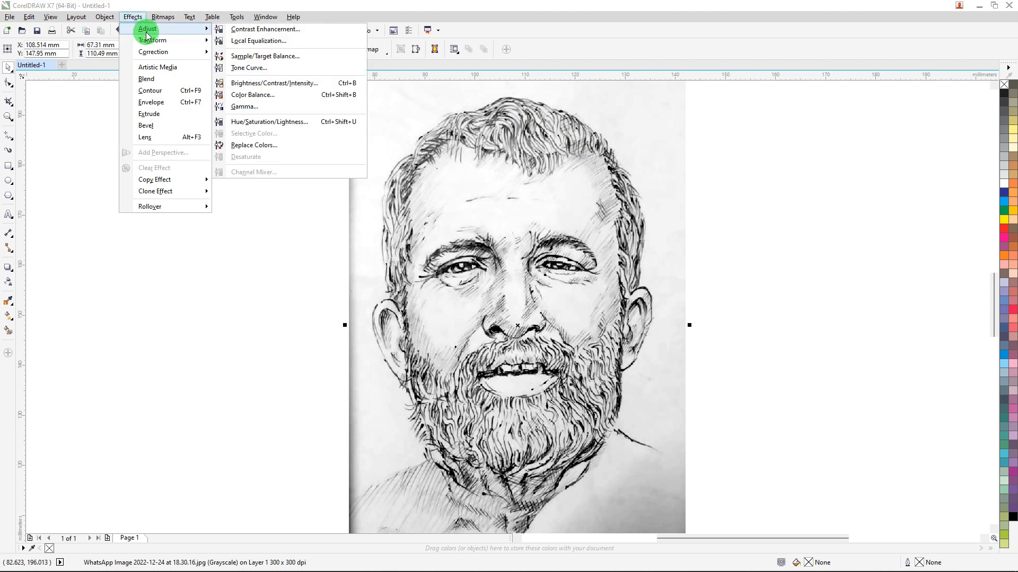
click(272, 83)
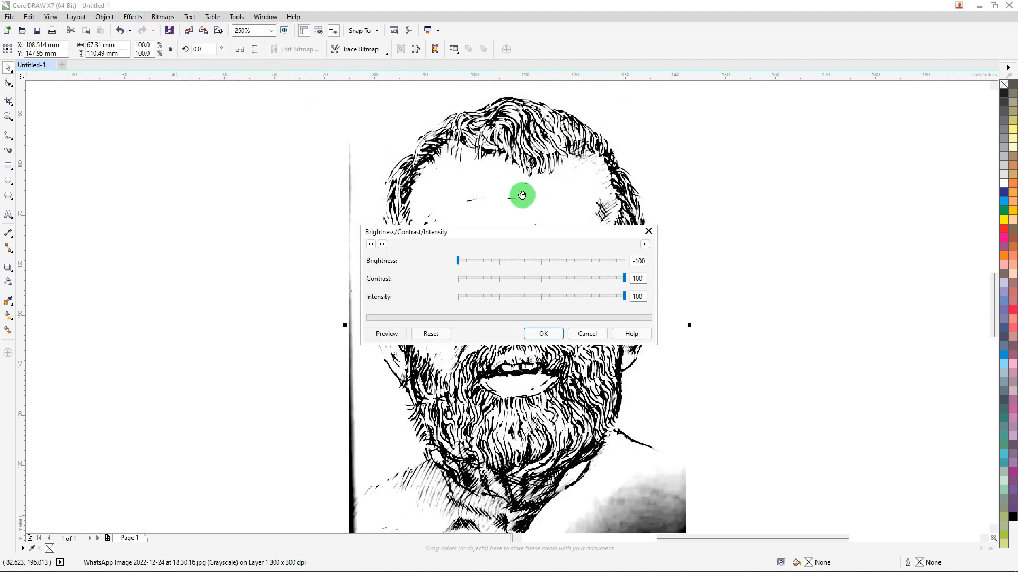
drag(546, 233, 660, 148)
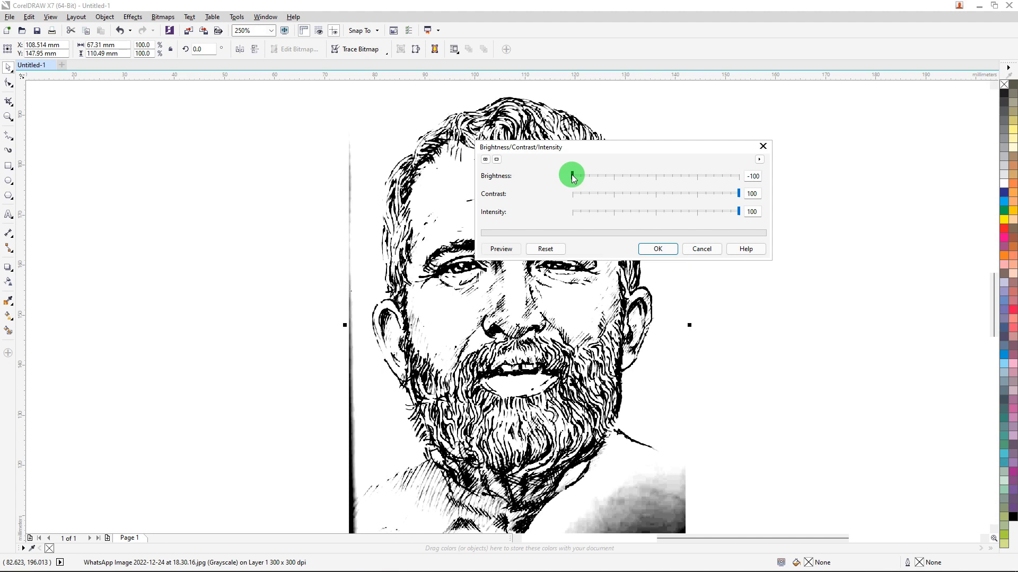
mouse_move(574, 173)
mouse_down()
mouse_move(646, 175)
mouse_move(563, 180)
mouse_up()
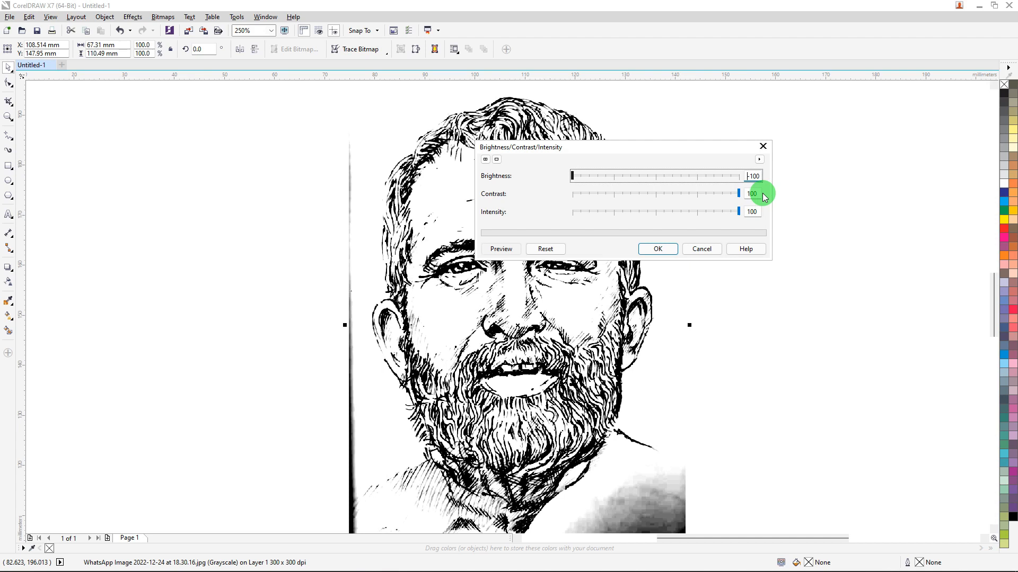
click(656, 249)
scroll(567, 231, down, 2)
scroll(569, 227, up, 3)
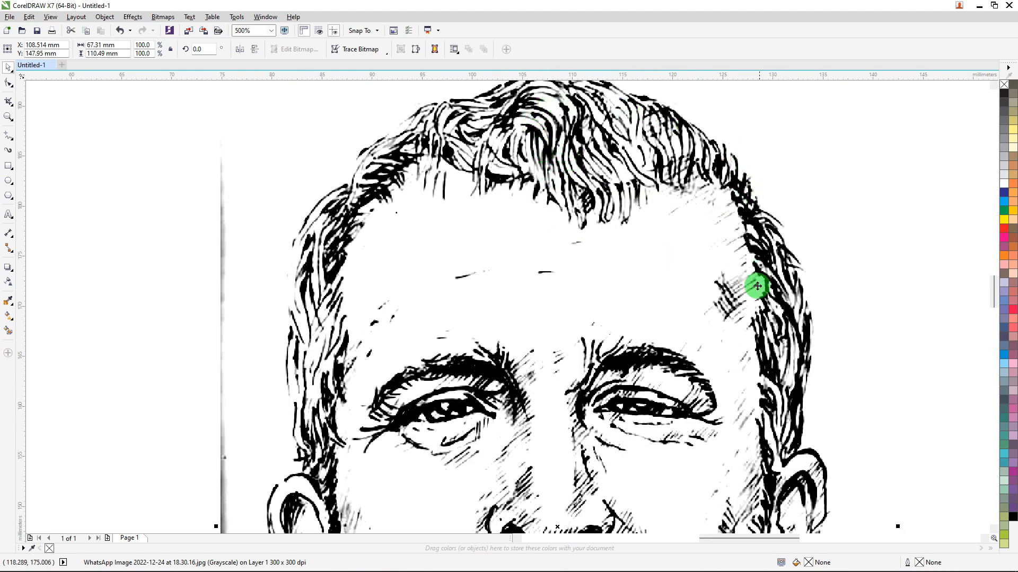
scroll(557, 180, down, 4)
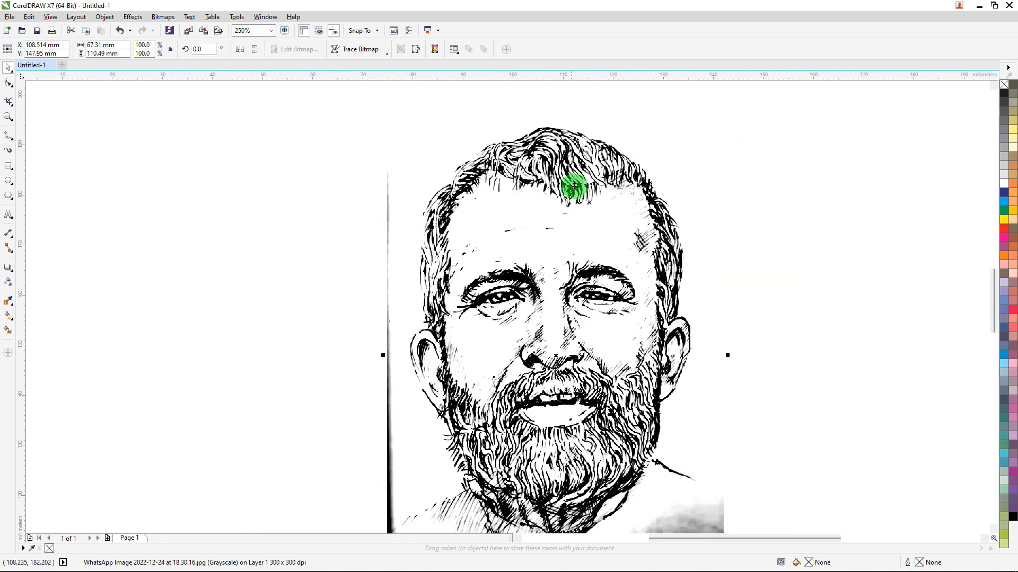
scroll(642, 388, up, 4)
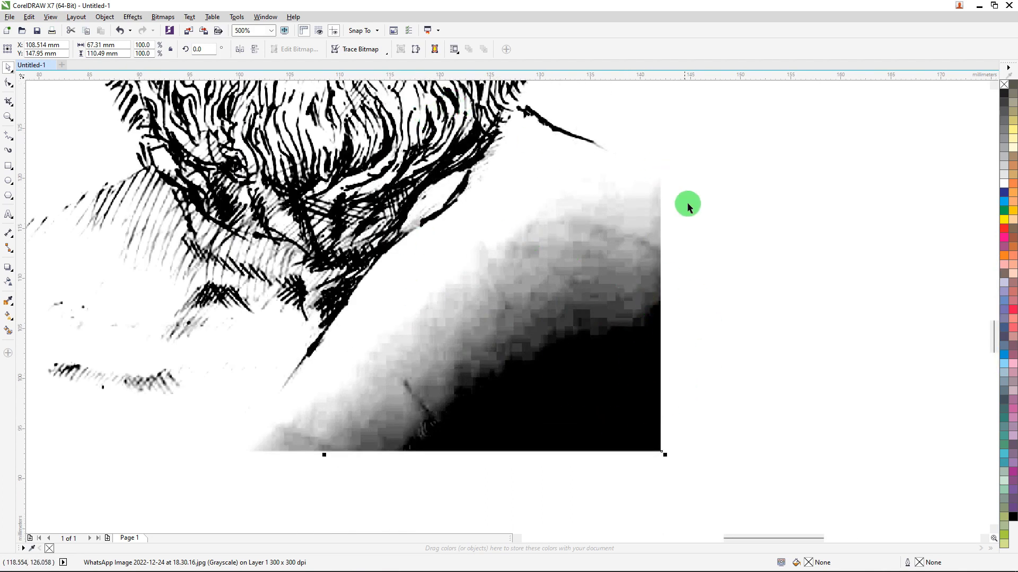
scroll(628, 236, down, 2)
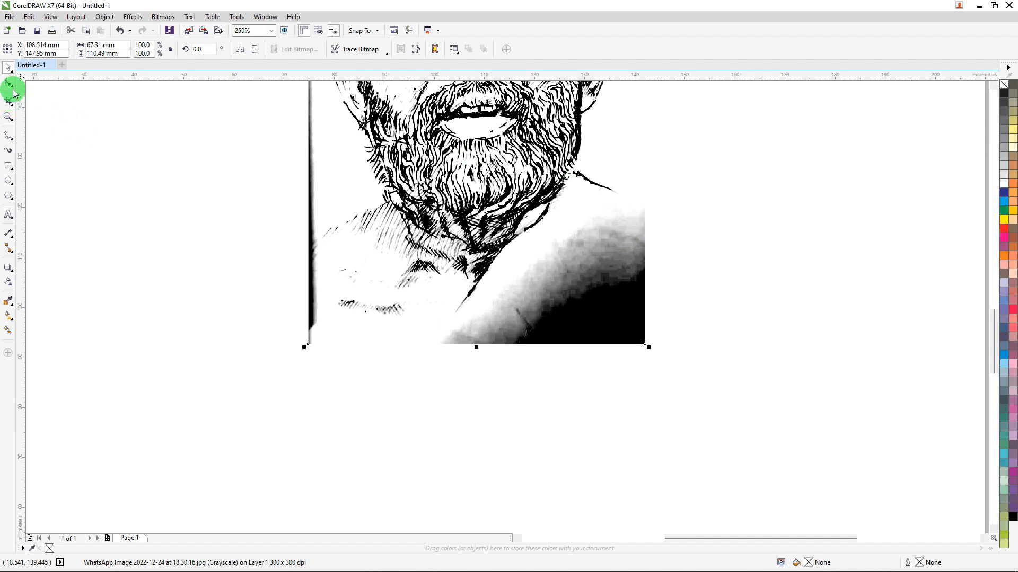
Erase the dark shadow patch at the portrait's lower-right corner and the dark strip along its left edge with a round 6.35 mm eraser.
mouse_move(9, 104)
mouse_down()
mouse_move(50, 128)
mouse_move(52, 145)
mouse_up()
mouse_move(641, 238)
mouse_down()
mouse_move(600, 284)
mouse_move(620, 331)
mouse_move(569, 338)
mouse_move(642, 303)
mouse_move(502, 347)
mouse_move(573, 247)
mouse_move(615, 233)
mouse_move(579, 291)
mouse_move(485, 330)
mouse_move(458, 362)
mouse_move(388, 363)
mouse_move(467, 361)
mouse_move(326, 378)
mouse_move(293, 358)
mouse_move(287, 342)
mouse_move(285, 172)
mouse_move(268, 207)
mouse_up()
scroll(304, 199, down, 4)
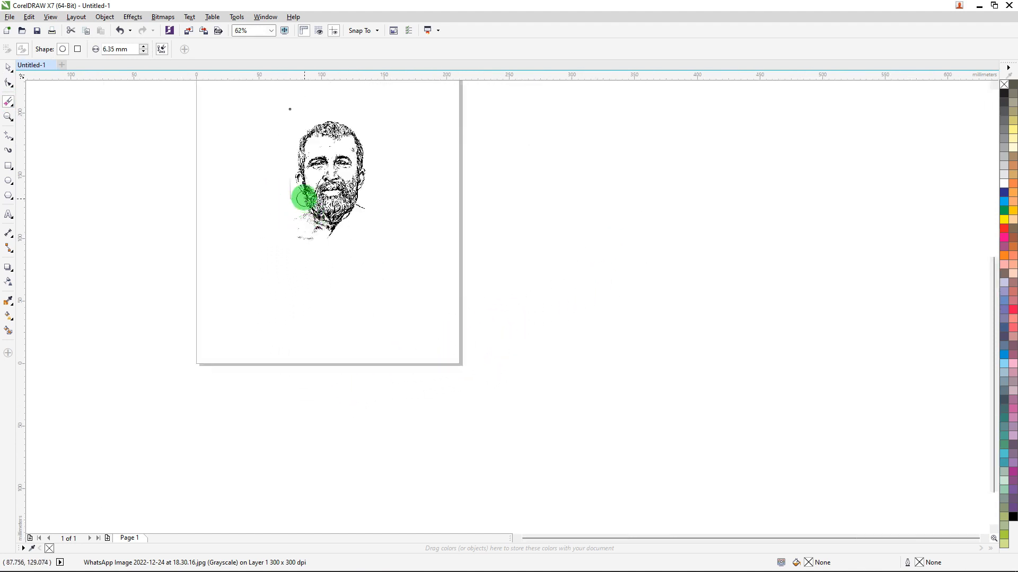
scroll(304, 199, up, 2)
drag(286, 144, 283, 257)
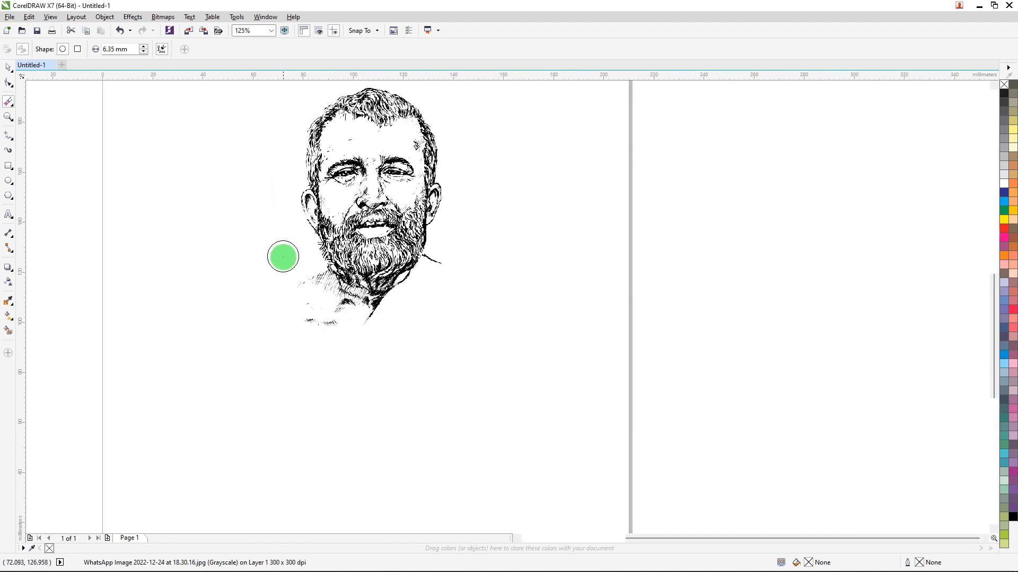
scroll(382, 284, down, 2)
scroll(391, 301, up, 4)
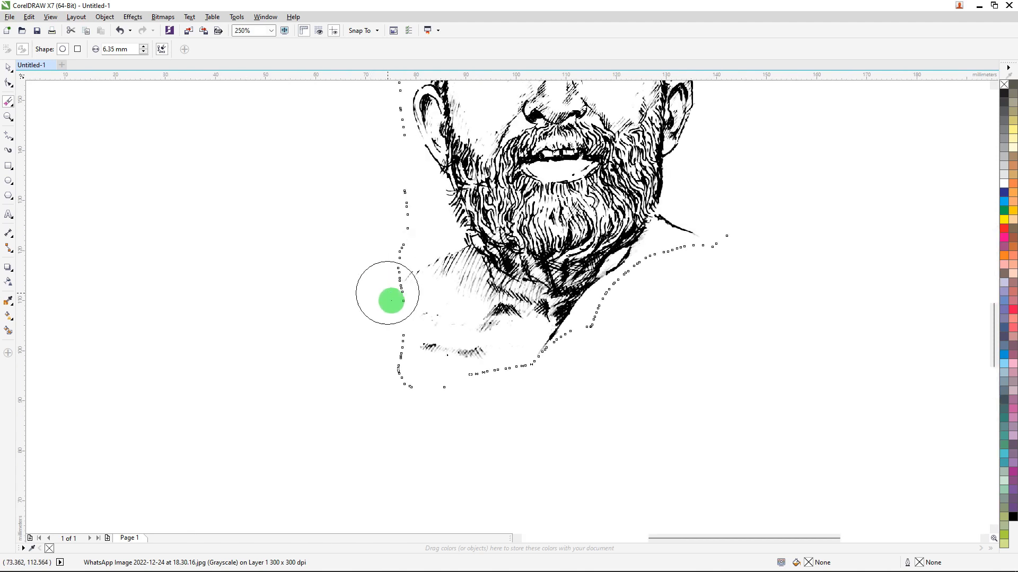
click(8, 71)
click(269, 197)
scroll(368, 200, down, 2)
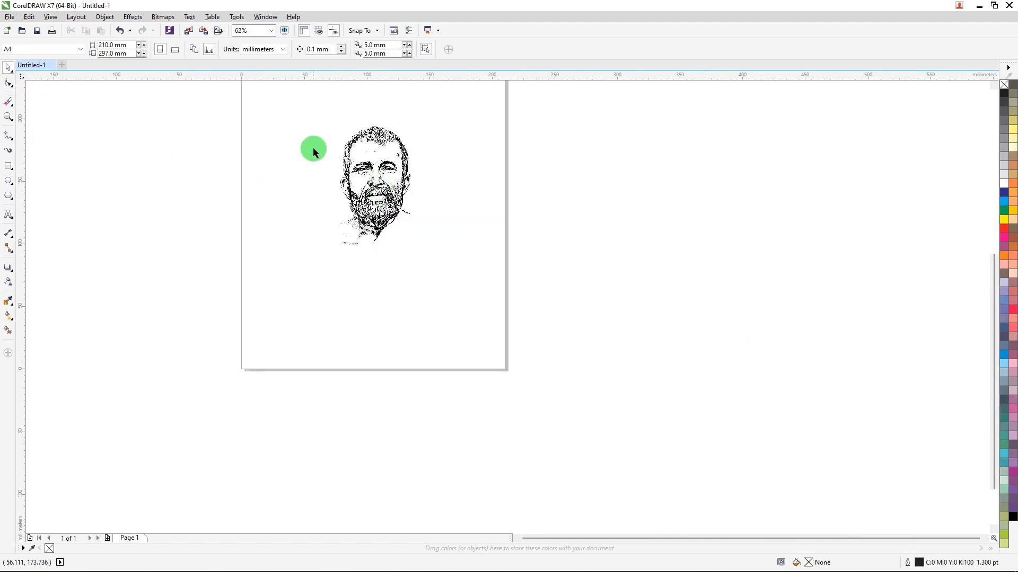
scroll(342, 168, up, 1)
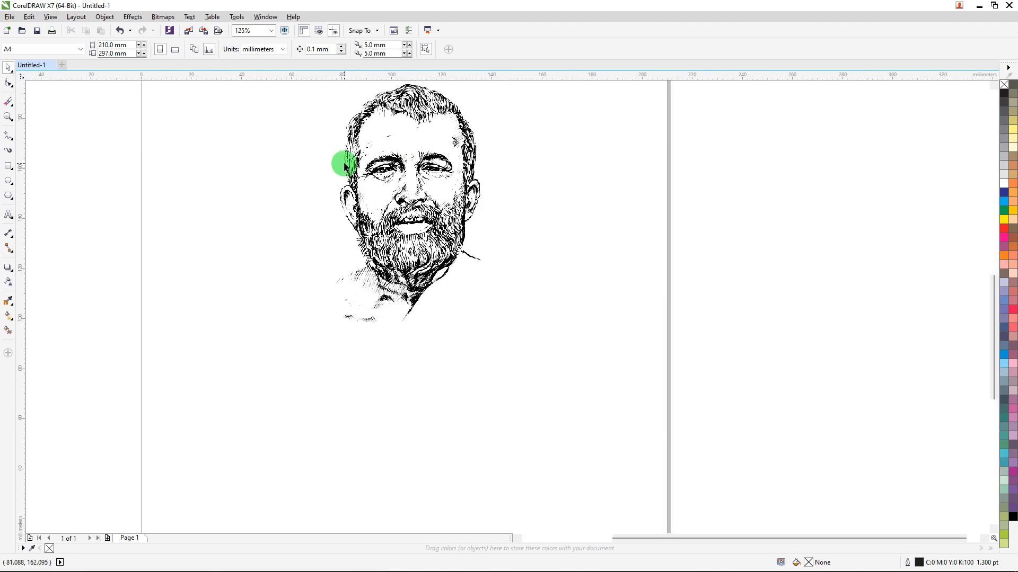
Convert the cleaned portrait to a Grayscale (8-bit) bitmap at 300 dpi with transparent background, and move it to about X 117 mm, Y 123 mm.
drag(420, 215, 488, 240)
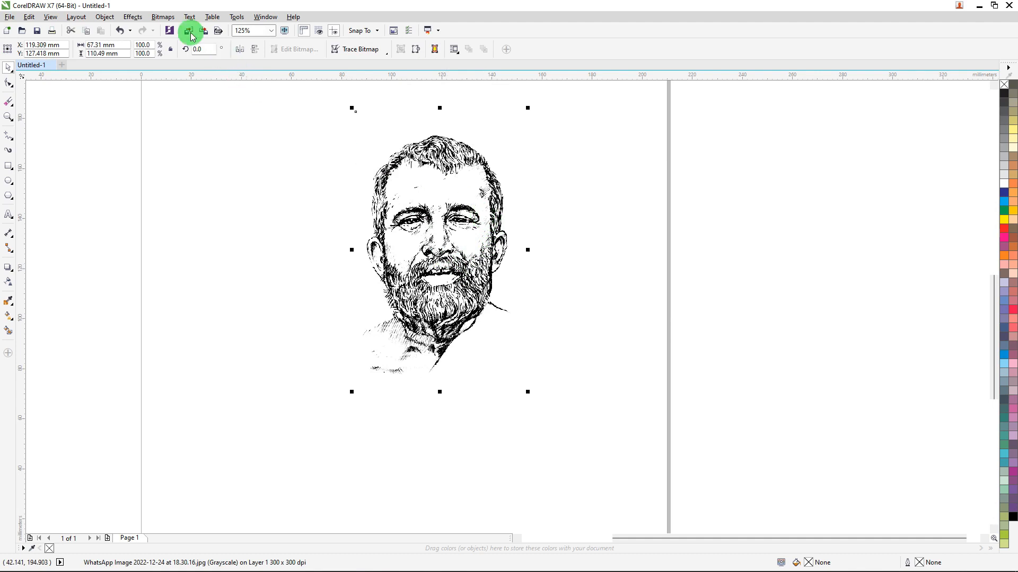
click(160, 20)
click(170, 29)
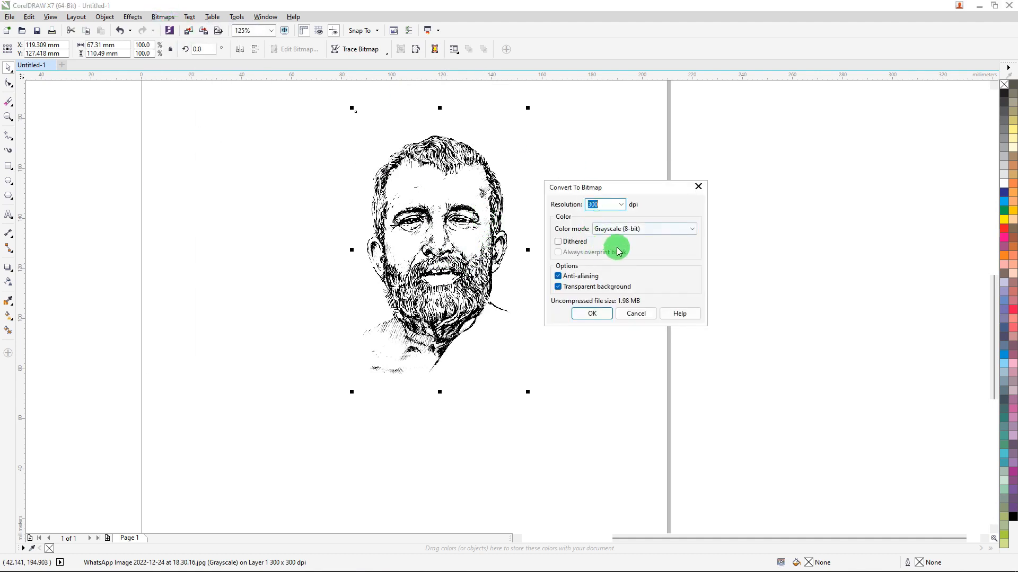
click(592, 313)
drag(433, 187, 426, 211)
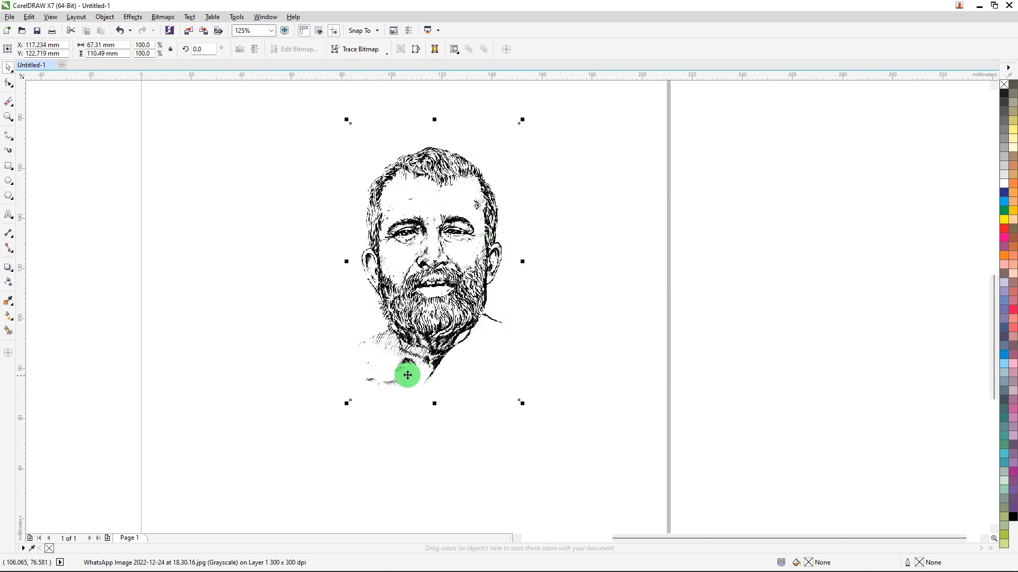
Examine the portrait's facial linework up close and move the portrait down the page to about X 119 mm, Y 98 mm.
scroll(405, 370, up, 1)
drag(472, 245, 486, 302)
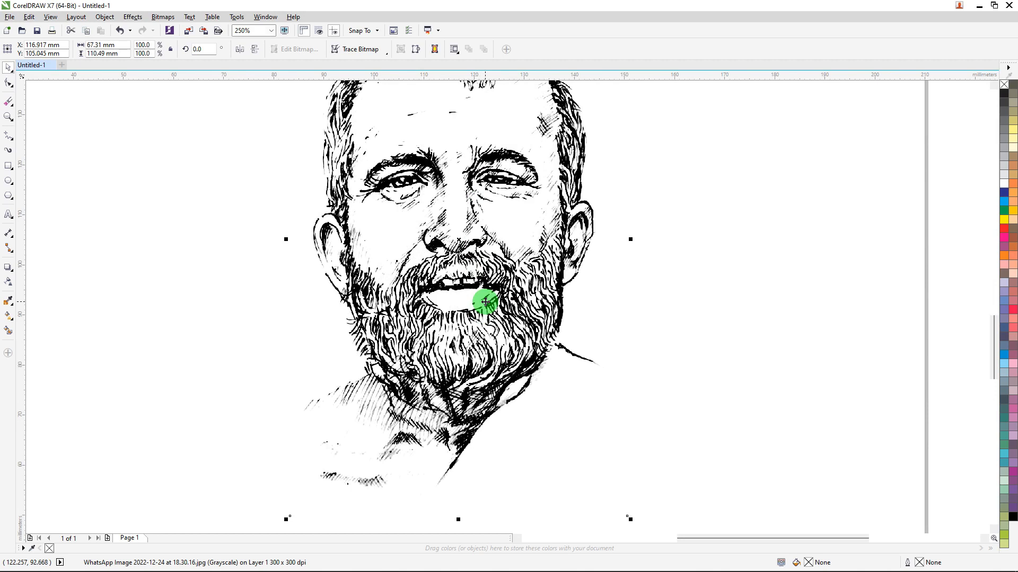
scroll(474, 212, up, 2)
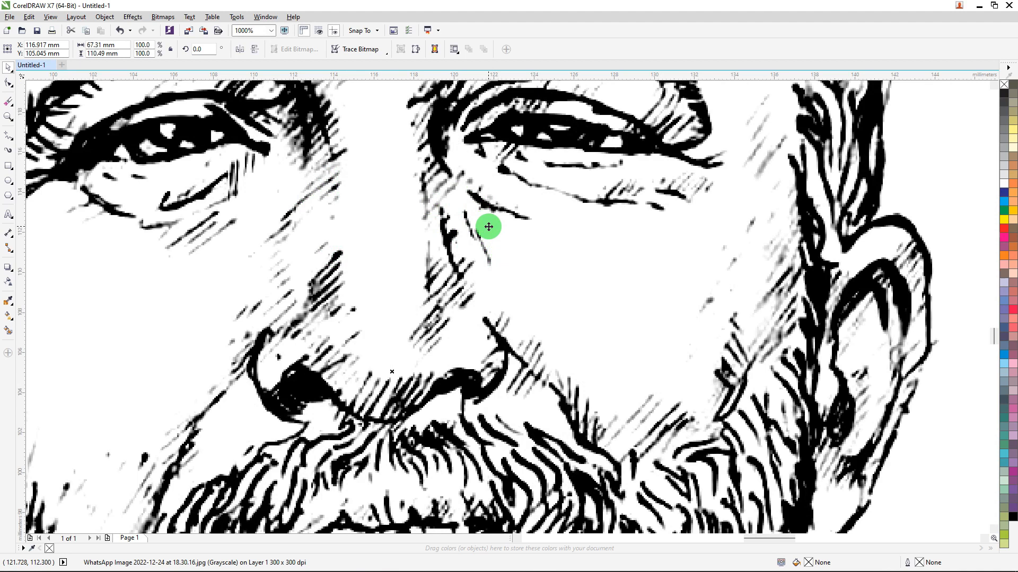
scroll(488, 227, down, 2)
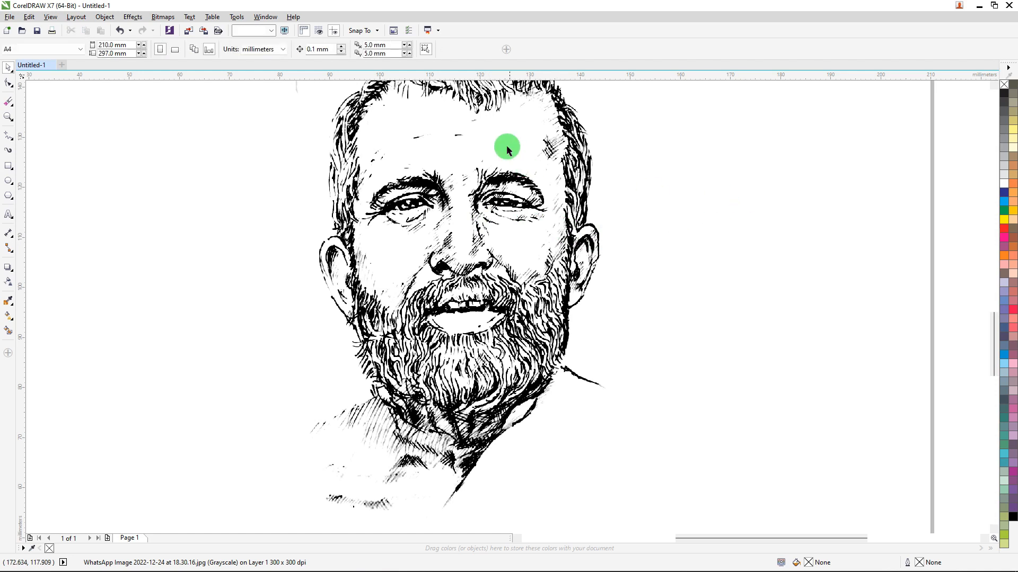
drag(506, 145, 519, 183)
Try converting the portrait to a Black and White (1-bit) bitmap at 300 dpi without dithering, and undo the conversion.
click(157, 20)
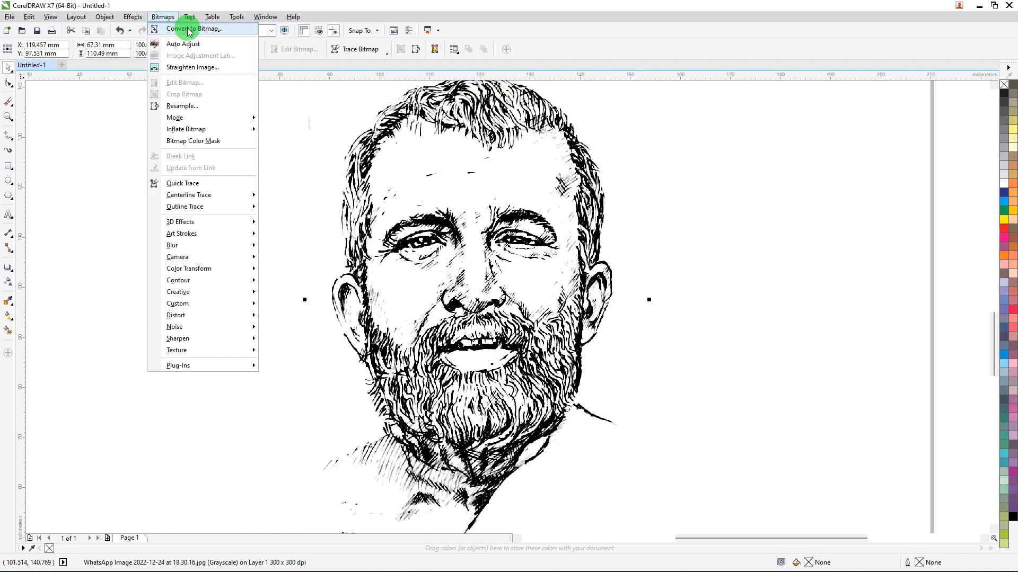
click(199, 27)
click(622, 233)
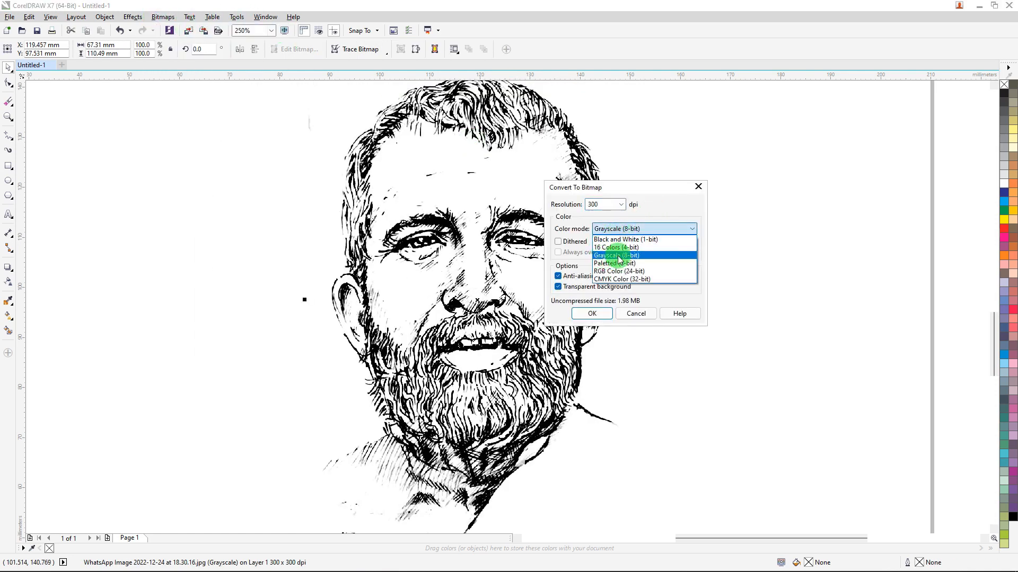
click(634, 240)
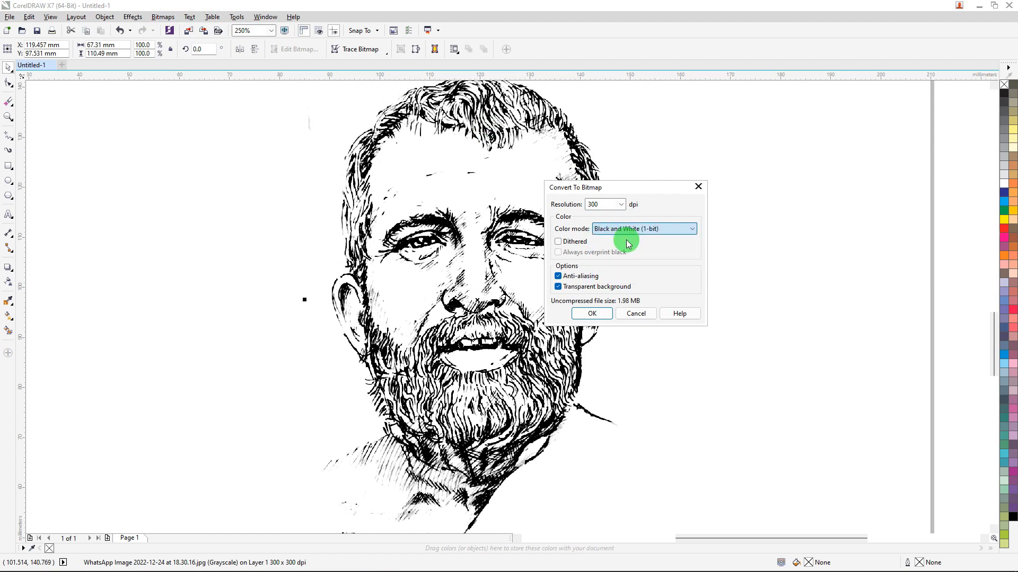
click(592, 313)
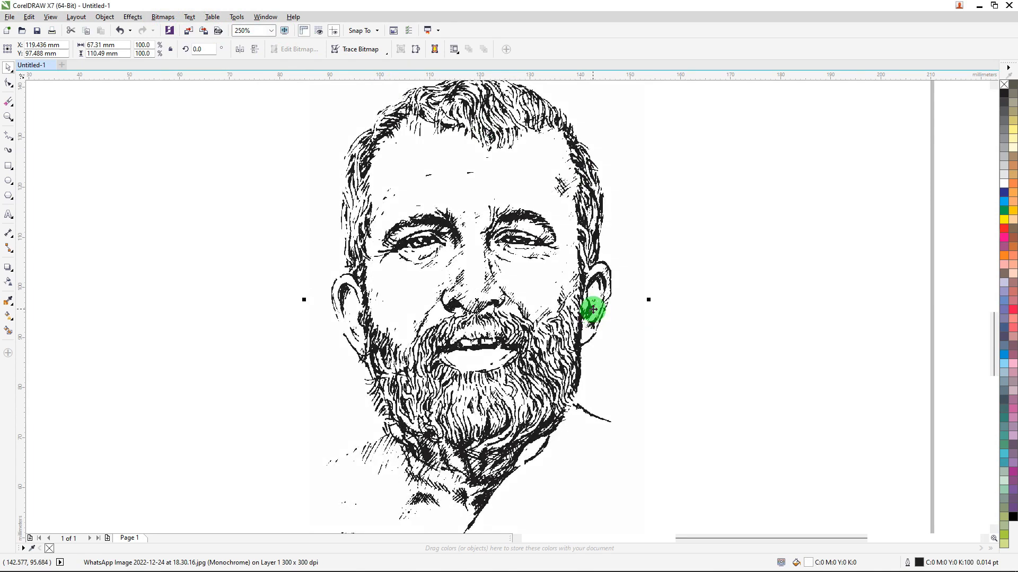
key(ctrl+z)
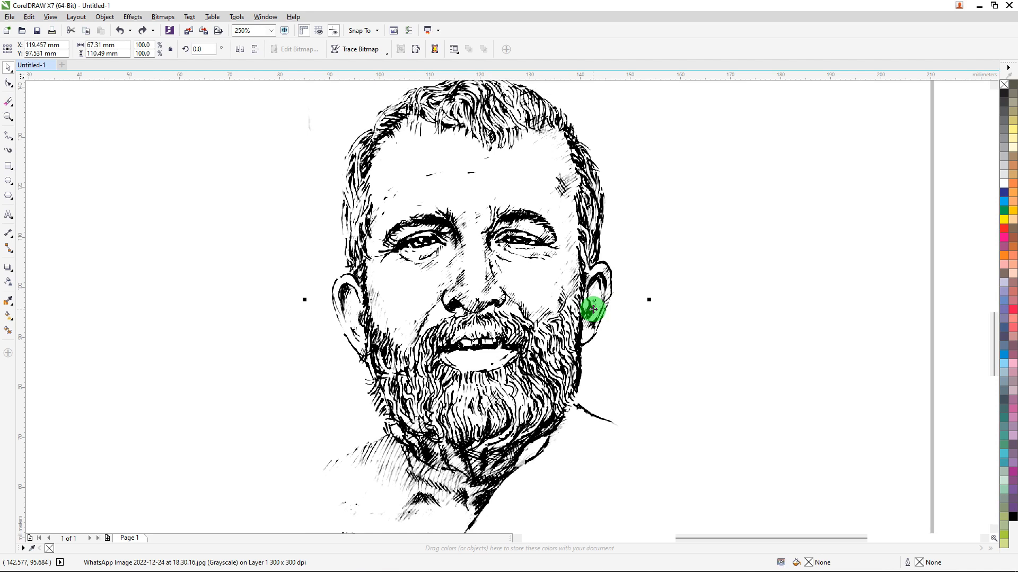
scroll(526, 246, down, 2)
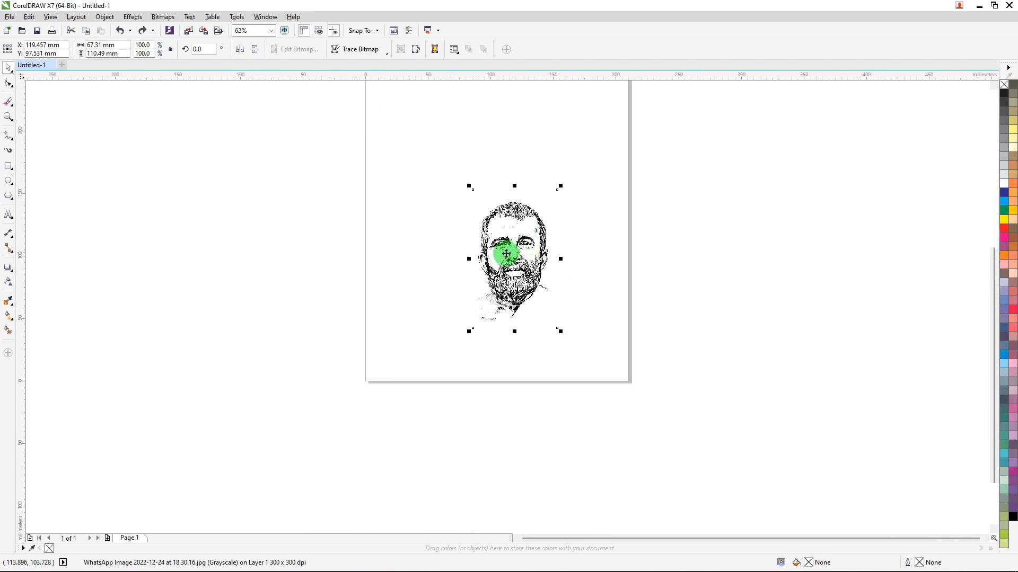